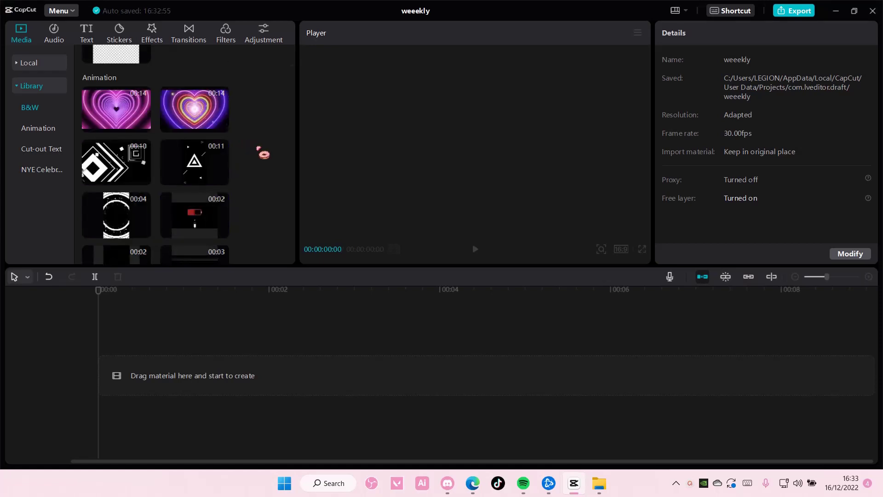
{"action": "scroll", "coordinate": [264, 154], "scroll_direction": "up", "scroll_amount": 2}
{"action": "scroll", "coordinate": [263, 149], "scroll_direction": "up", "scroll_amount": 1}
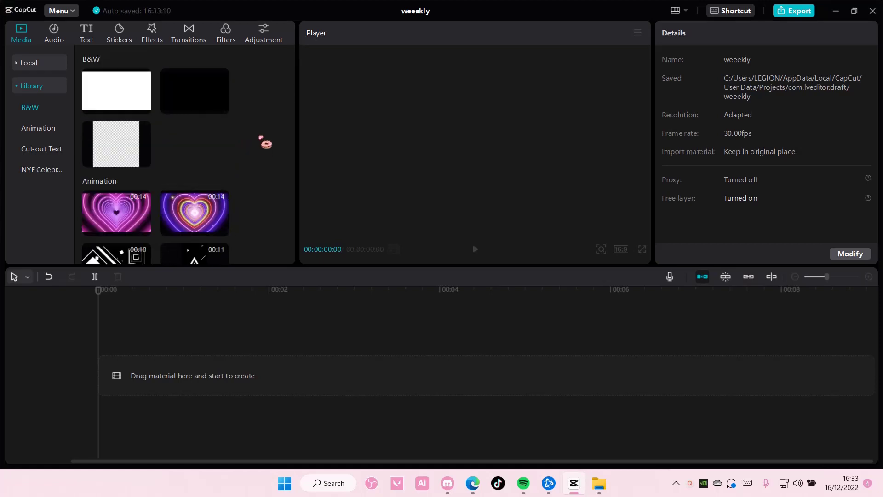
Switch the Media panel to Local to show the imported files, including 361724.png
{"action": "left_click", "coordinate": [36, 67]}
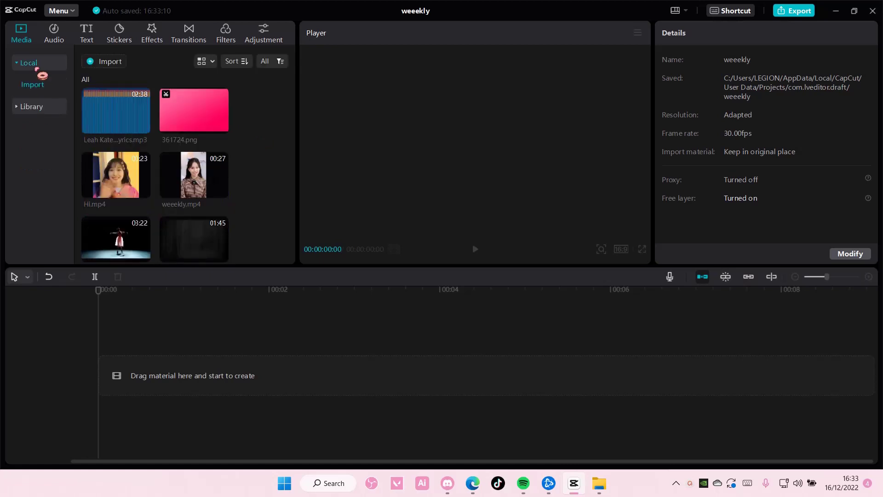
Add 361724.png to the timeline and scale it up to about 145%
{"action": "left_click", "coordinate": [222, 127]}
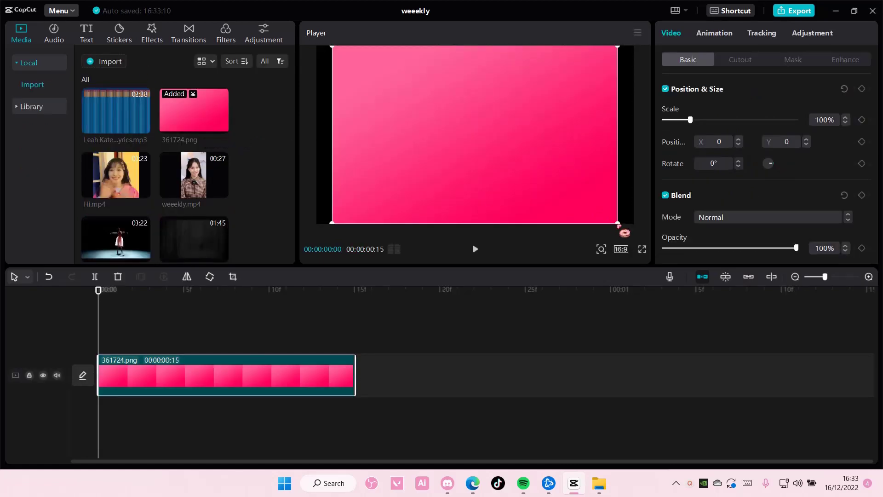
{"action": "left_click_drag", "start_coordinate": [626, 230], "coordinate": [631, 234]}
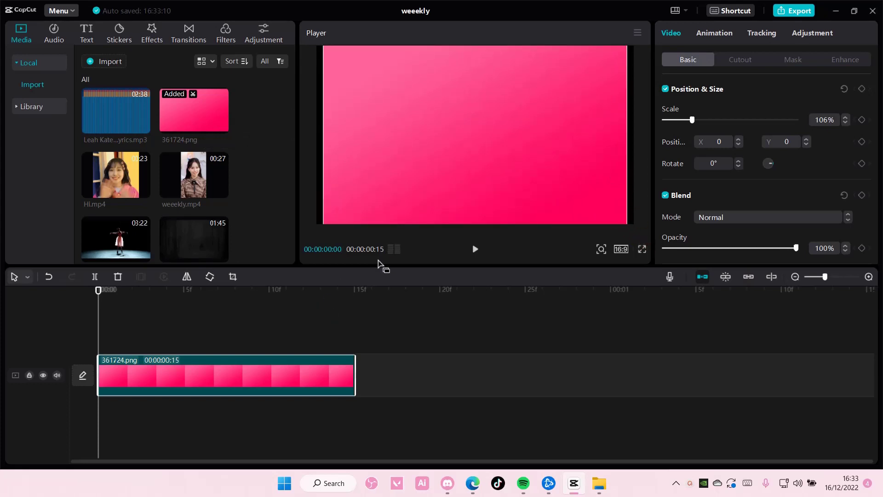
{"action": "left_click_drag", "start_coordinate": [693, 120], "coordinate": [702, 121]}
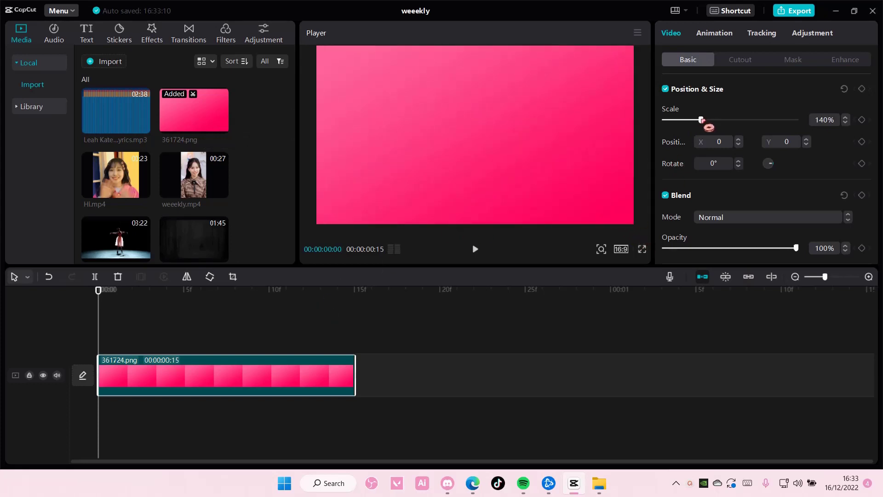
Mask the pink clip with a Heart shape, feathered to about 18
{"action": "left_click", "coordinate": [801, 63]}
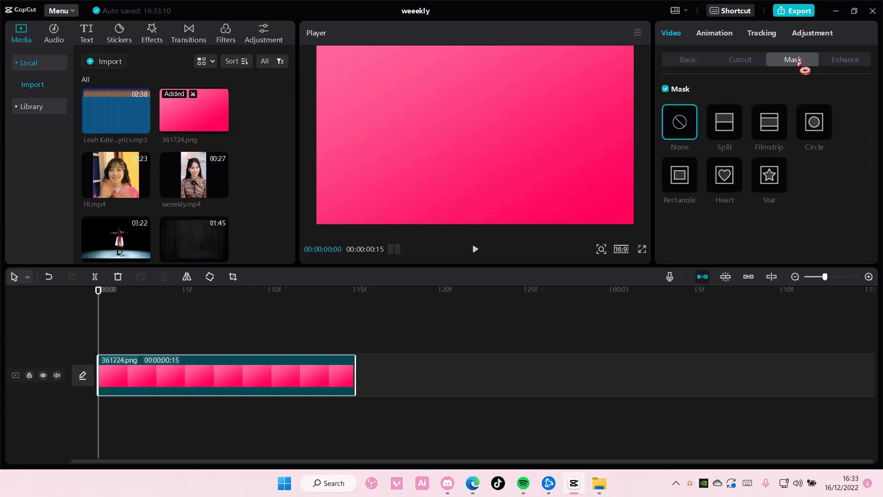
{"action": "left_click", "coordinate": [729, 183]}
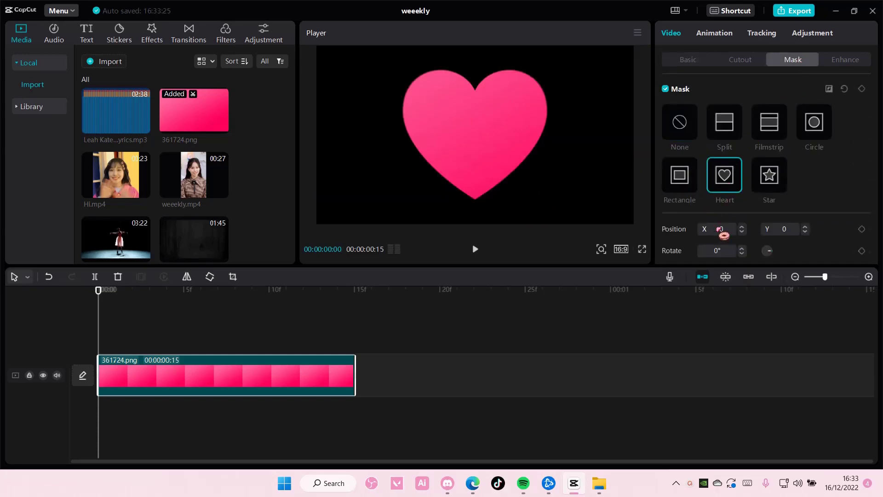
{"action": "scroll", "coordinate": [800, 246], "scroll_direction": "down", "scroll_amount": 2}
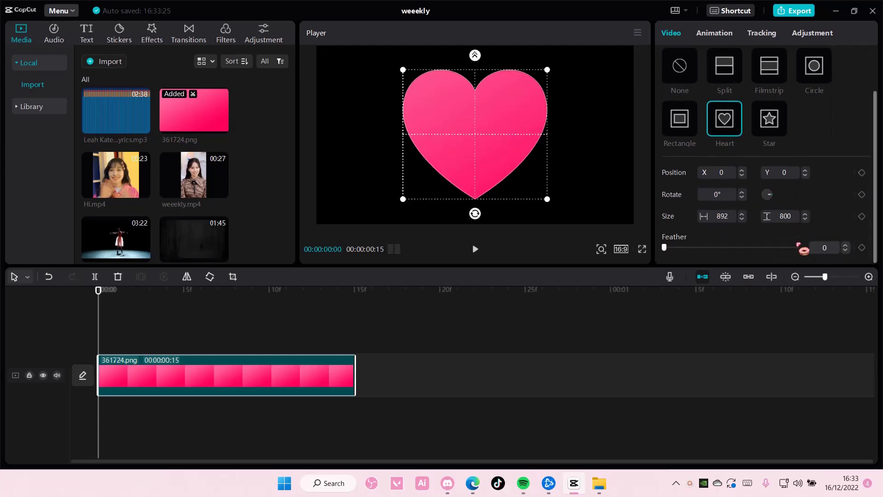
{"action": "left_click_drag", "start_coordinate": [667, 249], "coordinate": [700, 260]}
{"action": "left_click", "coordinate": [605, 361]}
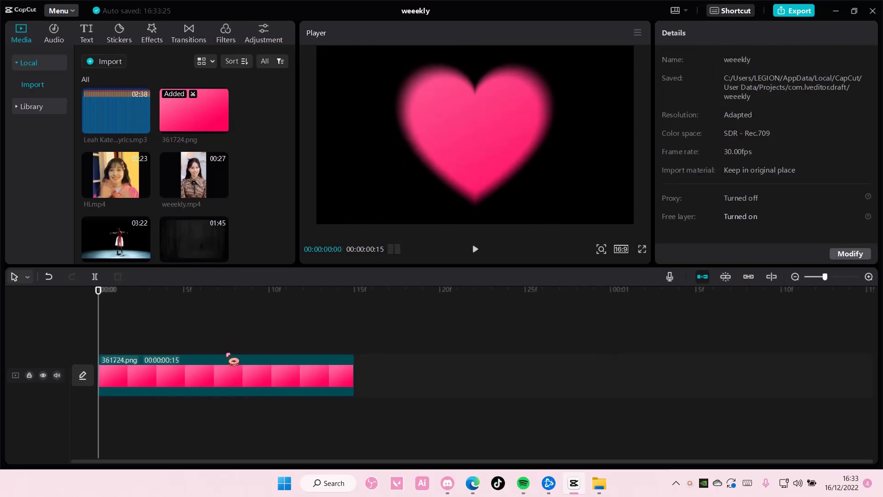
Move the heart to an upper track over a white B&W clip trimmed to 15 frames
{"action": "left_click_drag", "start_coordinate": [233, 361], "coordinate": [168, 355]}
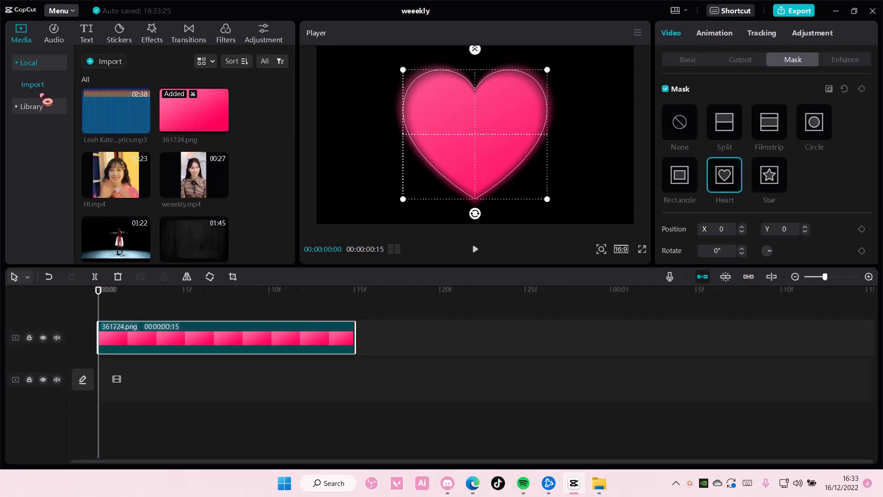
{"action": "left_click", "coordinate": [31, 105]}
{"action": "left_click_drag", "start_coordinate": [149, 109], "coordinate": [362, 317]}
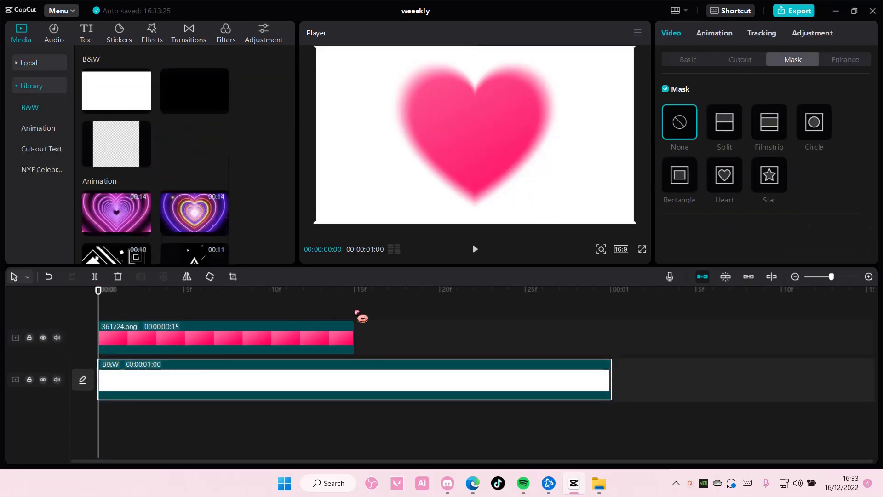
{"action": "left_click", "coordinate": [270, 340]}
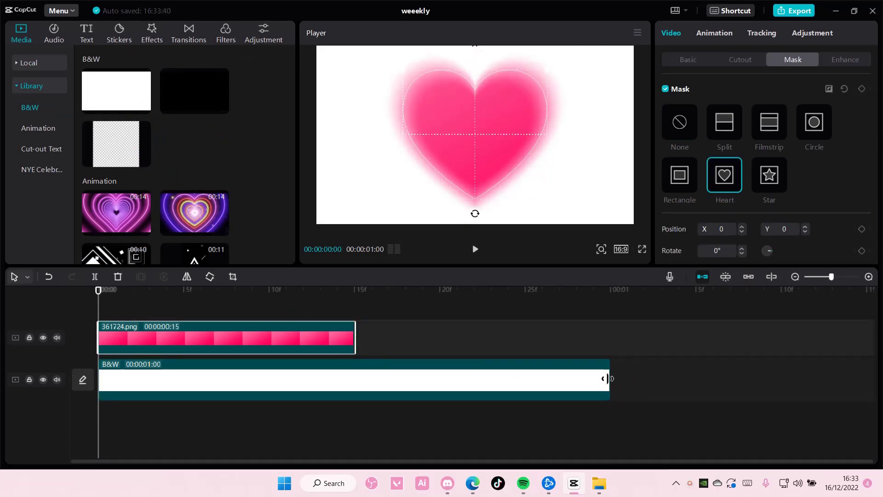
{"action": "left_click_drag", "start_coordinate": [609, 381], "coordinate": [356, 380]}
{"action": "left_click", "coordinate": [205, 331]}
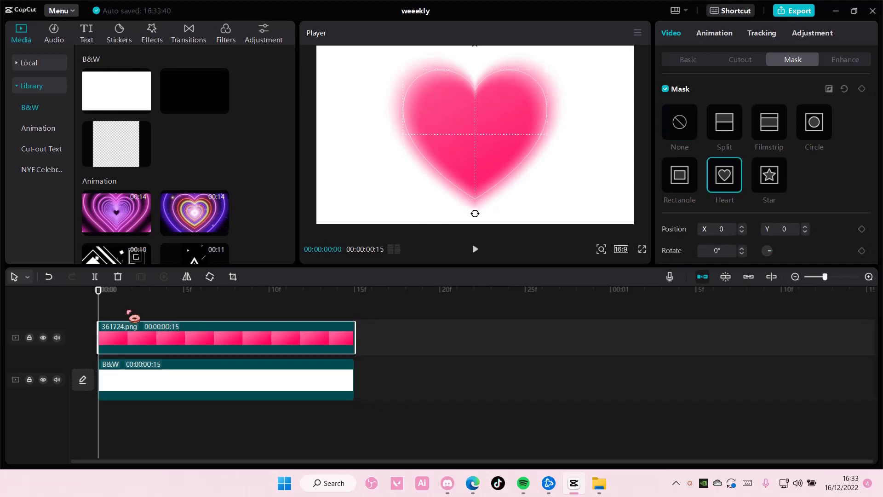
Add a frame-0 mask keyframe for the heart's position, rotation, size and feather
{"action": "left_click", "coordinate": [862, 89]}
{"action": "scroll", "coordinate": [866, 150], "scroll_direction": "down", "scroll_amount": 3}
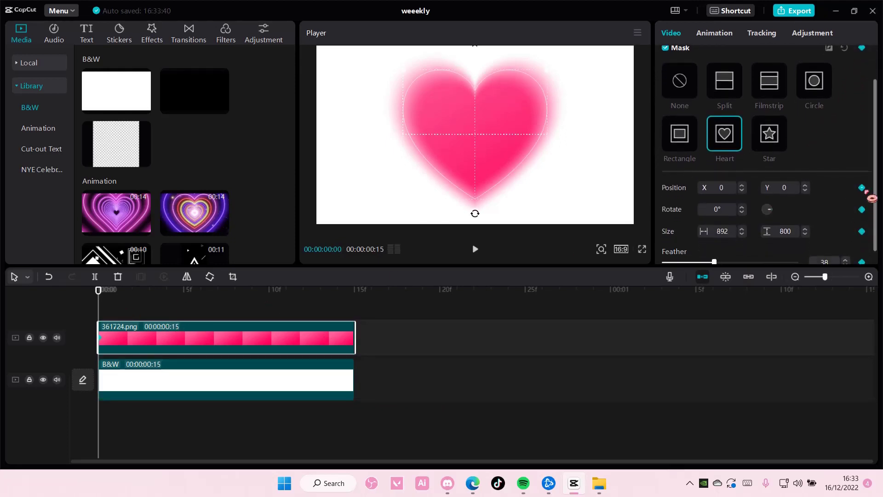
{"action": "scroll", "coordinate": [803, 207], "scroll_direction": "up", "scroll_amount": 2}
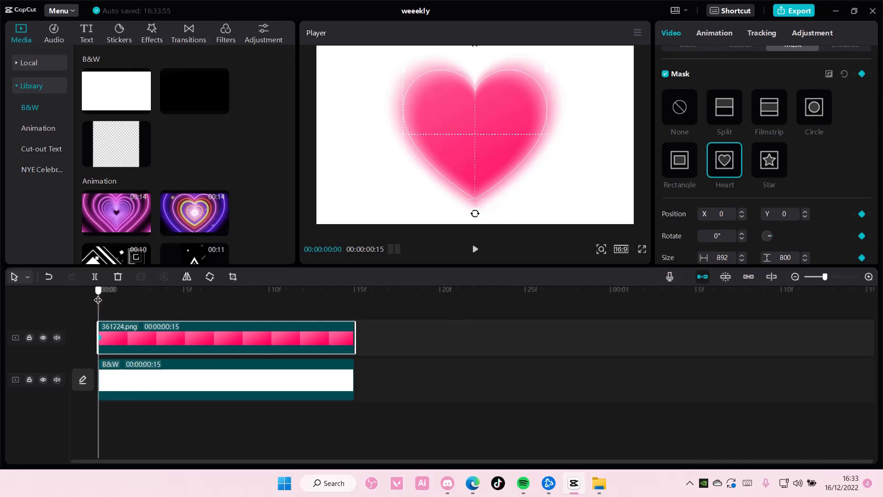
Keyframe the heart mask's size on frames 1–5, alternating small and large
{"action": "left_click", "coordinate": [112, 302]}
{"action": "left_click", "coordinate": [113, 304]}
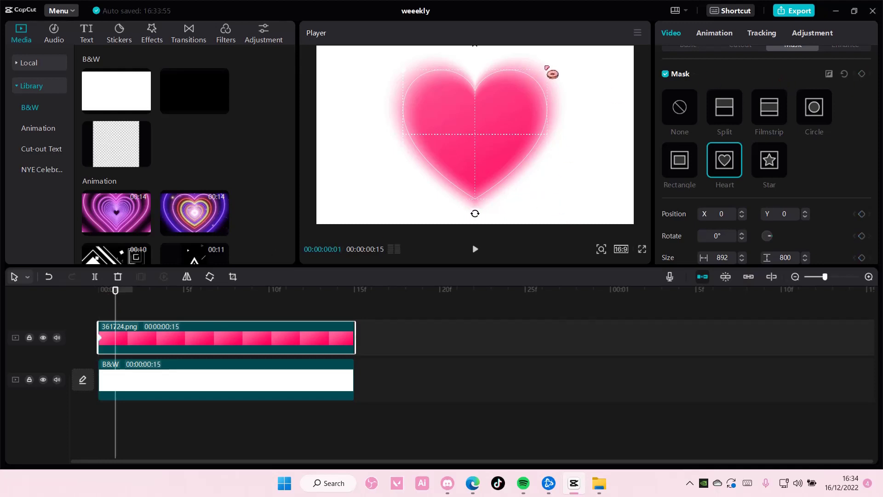
{"action": "left_click_drag", "start_coordinate": [553, 76], "coordinate": [536, 99]}
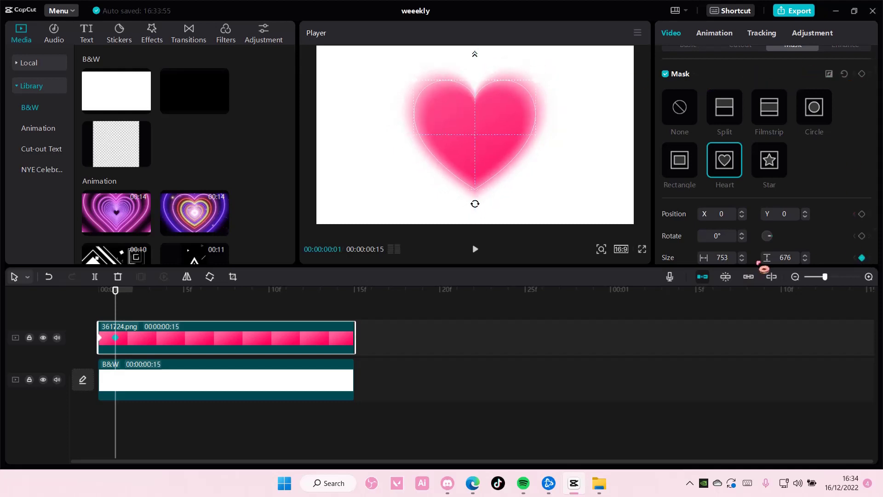
{"action": "left_click_drag", "start_coordinate": [116, 301], "coordinate": [135, 305]}
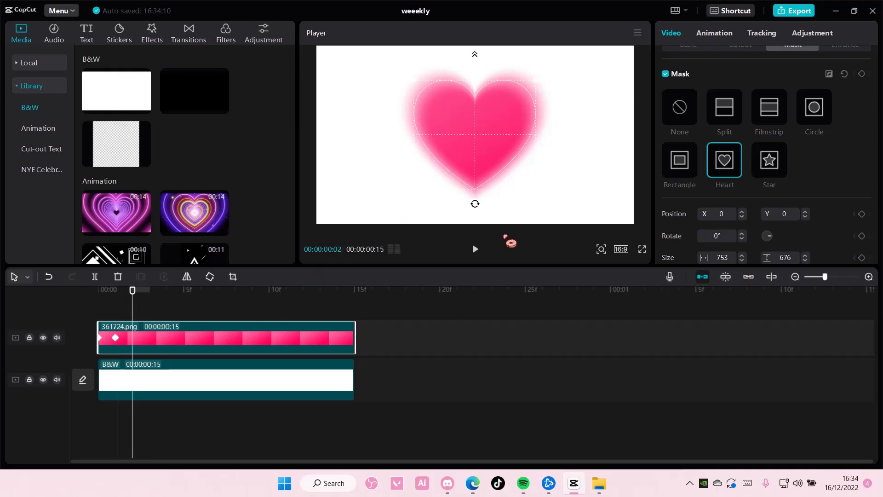
{"action": "left_click_drag", "start_coordinate": [538, 101], "coordinate": [559, 84]}
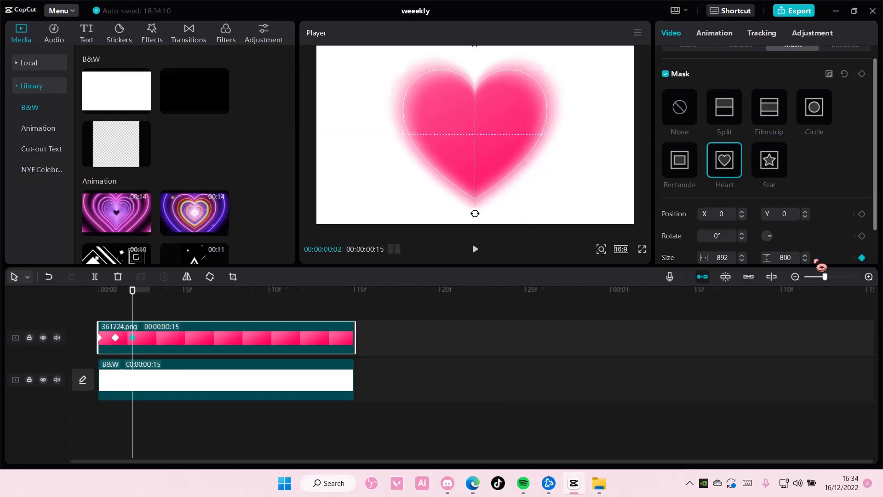
{"action": "left_click", "coordinate": [150, 290]}
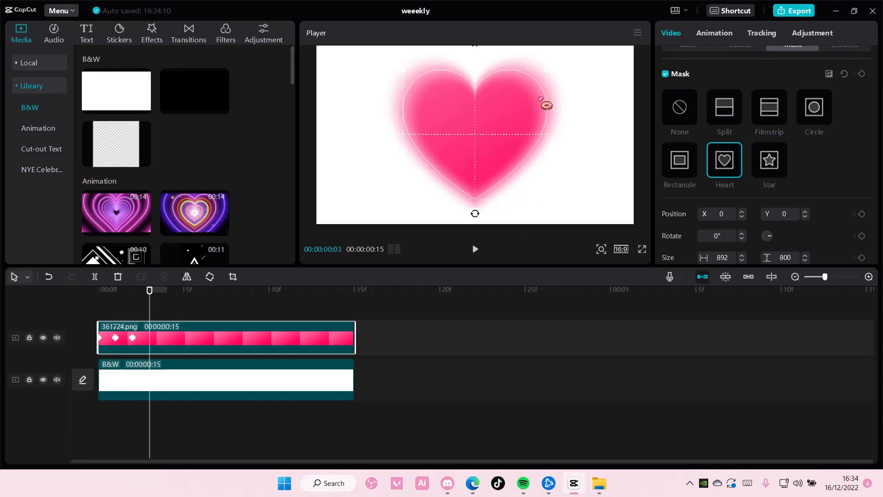
{"action": "left_click_drag", "start_coordinate": [554, 75], "coordinate": [533, 111]}
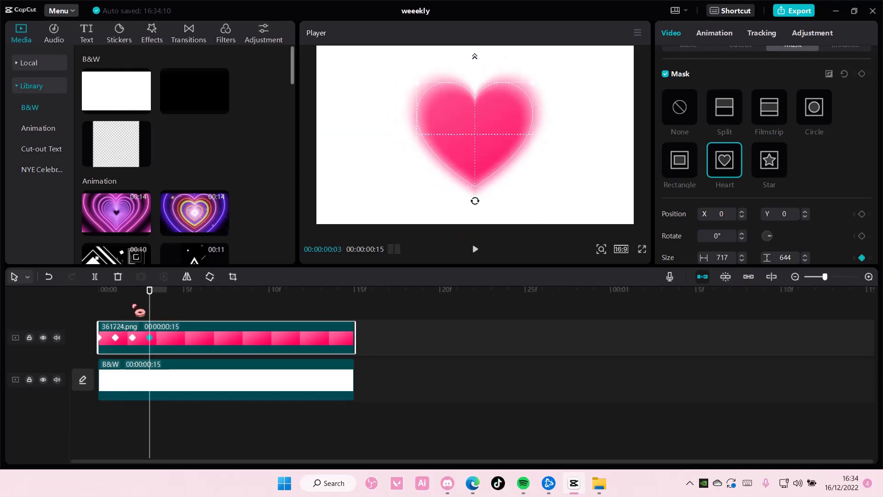
{"action": "left_click", "coordinate": [167, 308]}
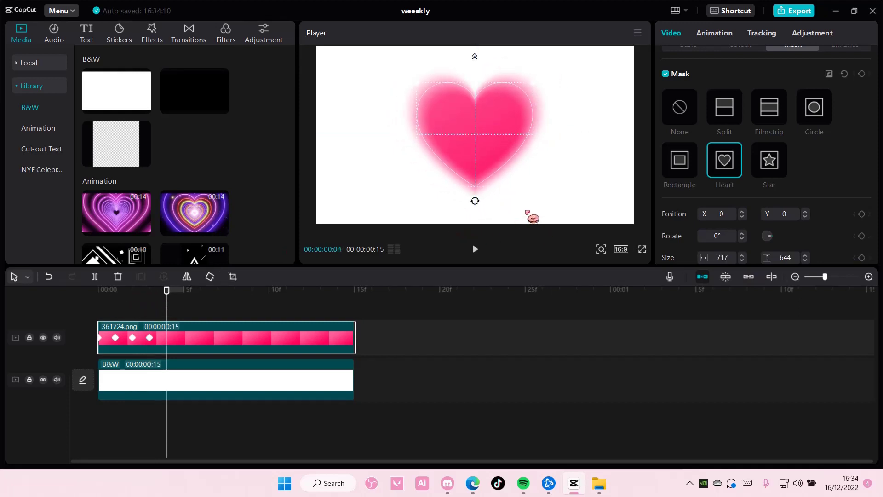
{"action": "left_click_drag", "start_coordinate": [538, 90], "coordinate": [558, 85]}
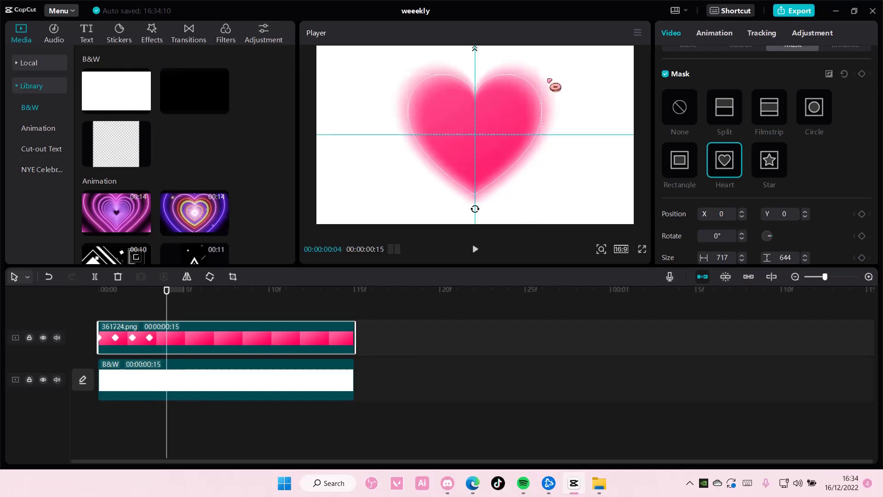
{"action": "left_click", "coordinate": [181, 299]}
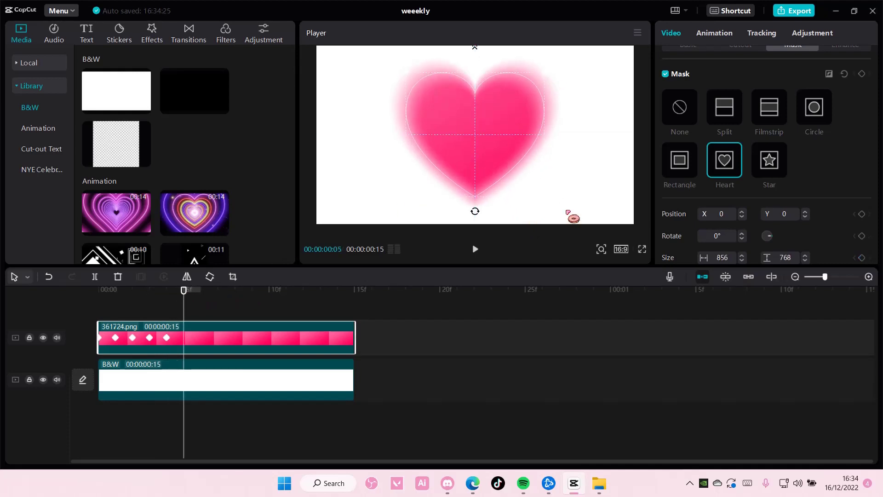
{"action": "left_click_drag", "start_coordinate": [553, 82], "coordinate": [530, 111]}
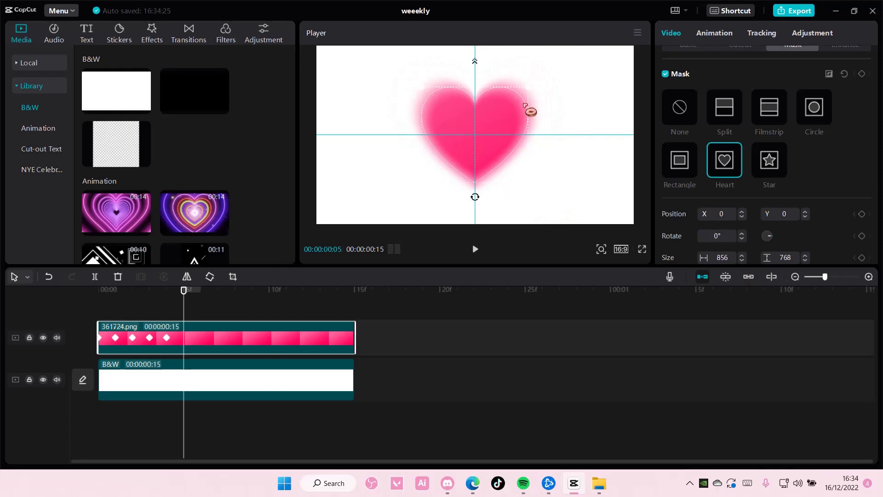
Continue alternating the heart mask size on frames 6–9, undoing one accidental change
{"action": "left_click", "coordinate": [201, 296]}
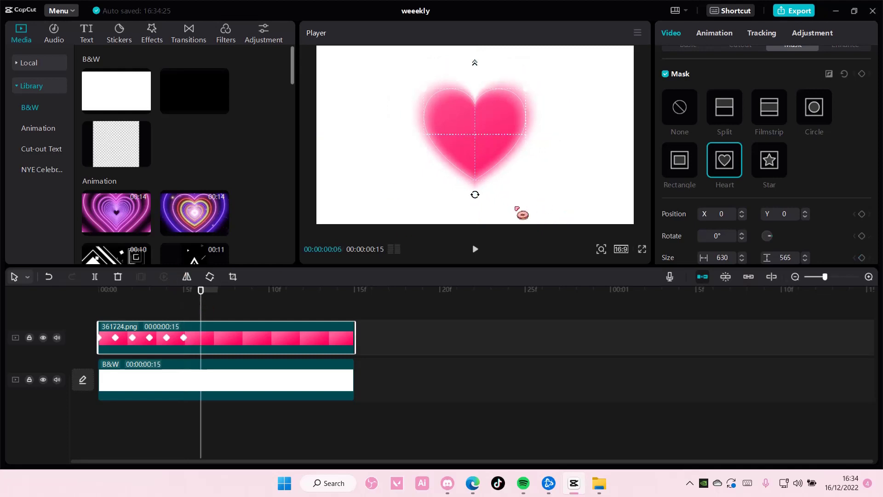
{"action": "left_click_drag", "start_coordinate": [526, 90], "coordinate": [544, 87]}
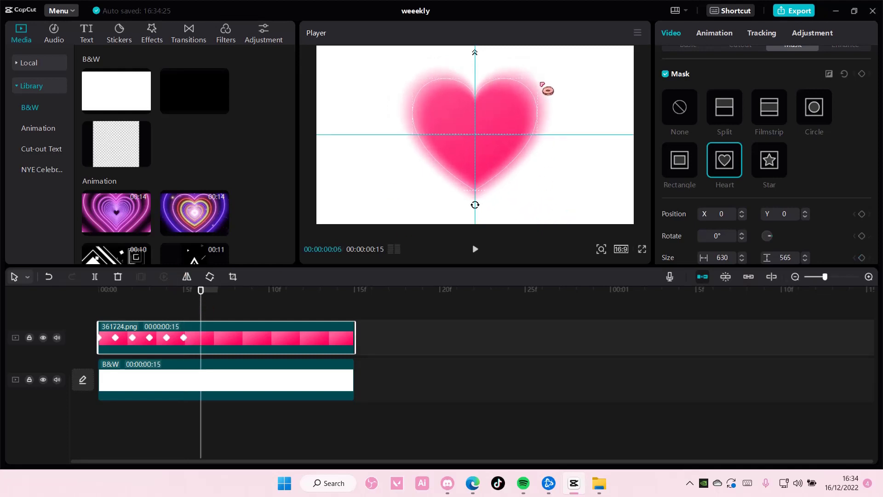
{"action": "left_click", "coordinate": [218, 304]}
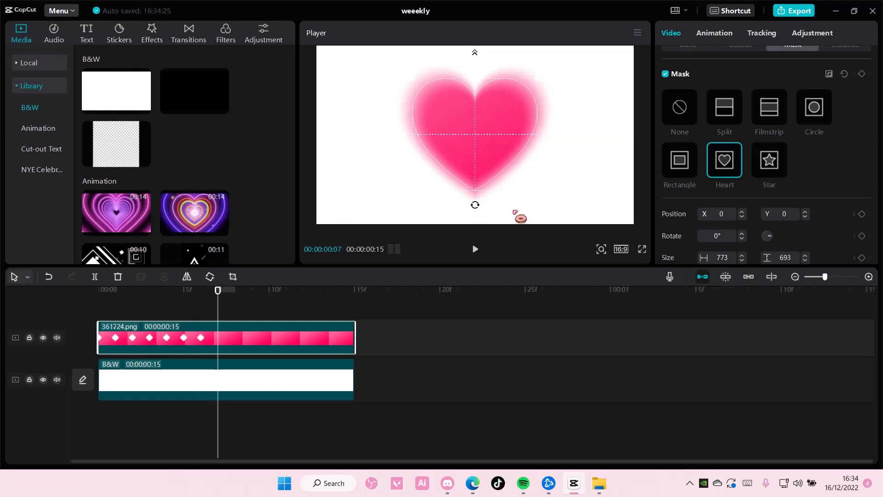
{"action": "left_click_drag", "start_coordinate": [543, 87], "coordinate": [526, 112]}
{"action": "mouse_move", "coordinate": [211, 301]}
{"action": "left_mouse_down"}
{"action": "mouse_move", "coordinate": [216, 317]}
{"action": "mouse_move", "coordinate": [235, 316]}
{"action": "left_mouse_up"}
{"action": "left_click", "coordinate": [256, 341]}
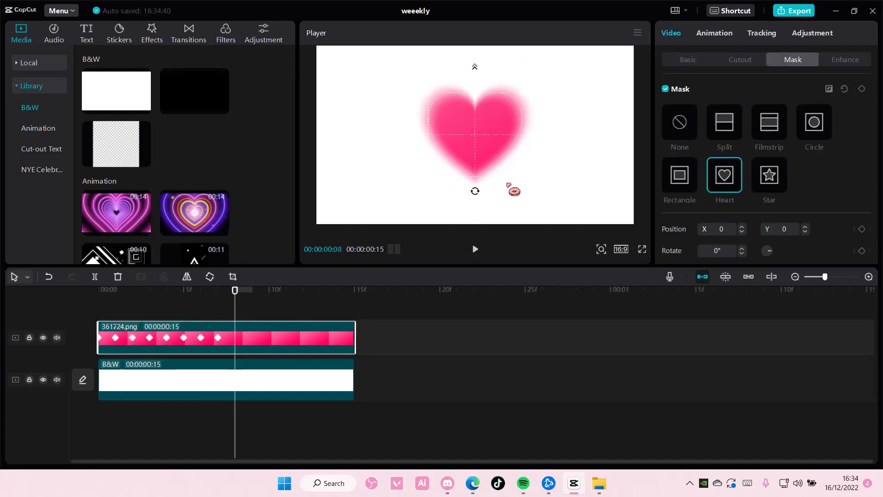
{"action": "key", "text": "ctrl+z"}
{"action": "key", "text": "ctrl+z"}
{"action": "left_click_drag", "start_coordinate": [528, 103], "coordinate": [545, 94]}
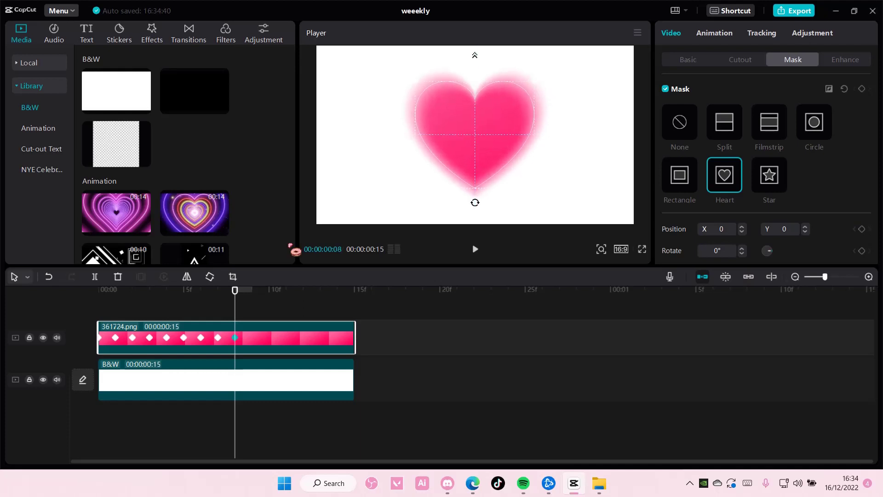
{"action": "left_click", "coordinate": [251, 306]}
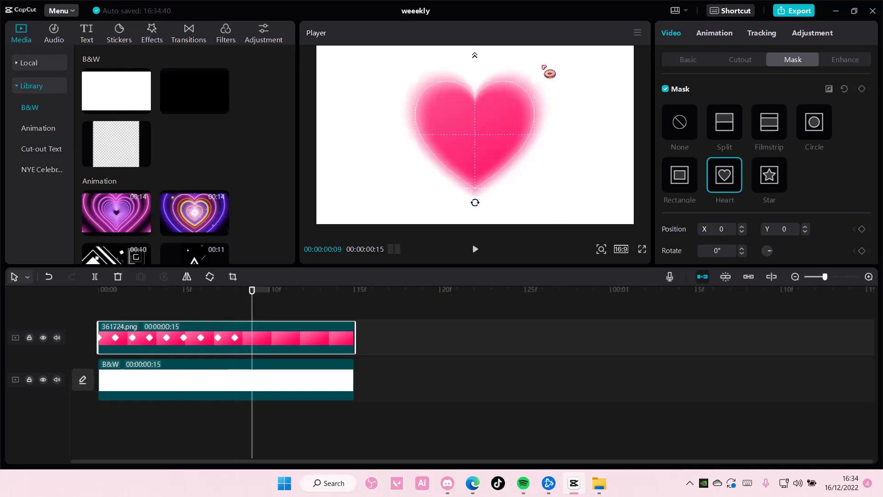
{"action": "mouse_move", "coordinate": [540, 91]}
{"action": "left_mouse_down"}
{"action": "mouse_move", "coordinate": [525, 113]}
{"action": "mouse_move", "coordinate": [522, 96]}
{"action": "mouse_move", "coordinate": [557, 98]}
{"action": "mouse_move", "coordinate": [546, 91]}
{"action": "left_mouse_up"}
Add the alternating size keyframes from frame 10 through the clip's final frame
{"action": "left_click", "coordinate": [269, 300]}
{"action": "left_click", "coordinate": [284, 298]}
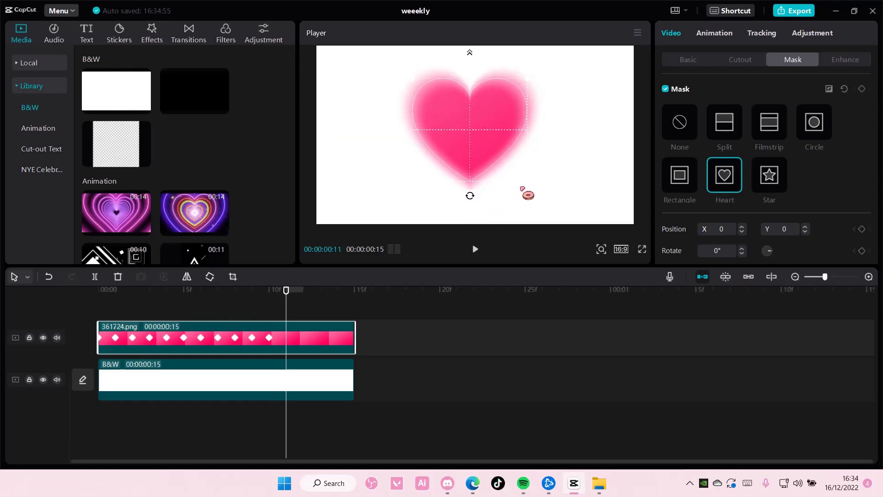
{"action": "left_click", "coordinate": [273, 295]}
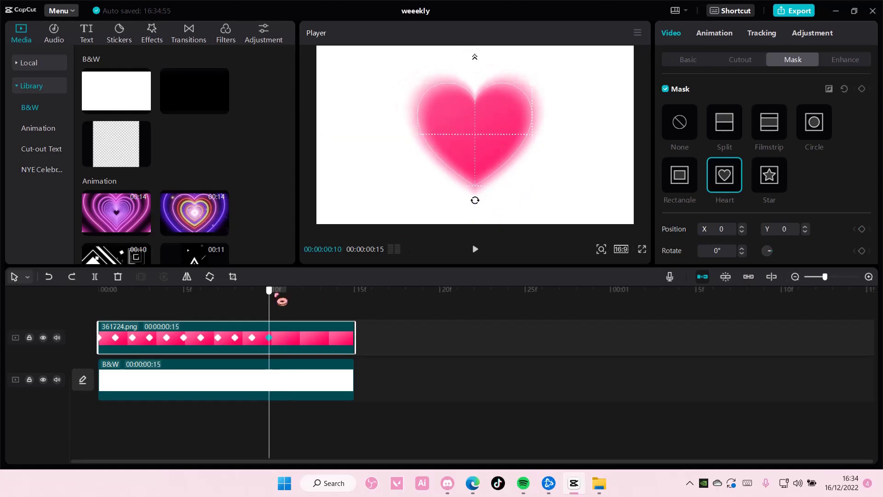
{"action": "mouse_move", "coordinate": [531, 90]}
{"action": "left_mouse_down"}
{"action": "mouse_move", "coordinate": [518, 106]}
{"action": "mouse_move", "coordinate": [523, 111]}
{"action": "mouse_move", "coordinate": [548, 91]}
{"action": "left_mouse_up"}
{"action": "left_click", "coordinate": [303, 302]}
{"action": "left_click", "coordinate": [320, 302]}
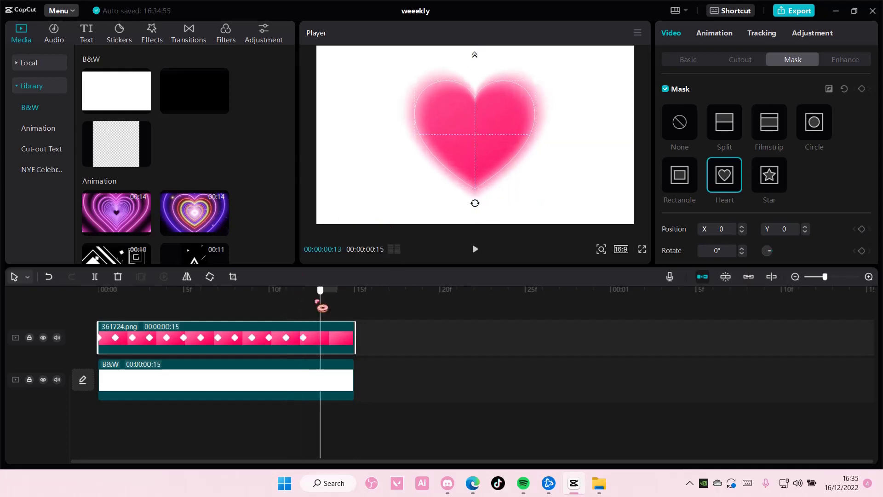
{"action": "left_click_drag", "start_coordinate": [556, 108], "coordinate": [525, 110]}
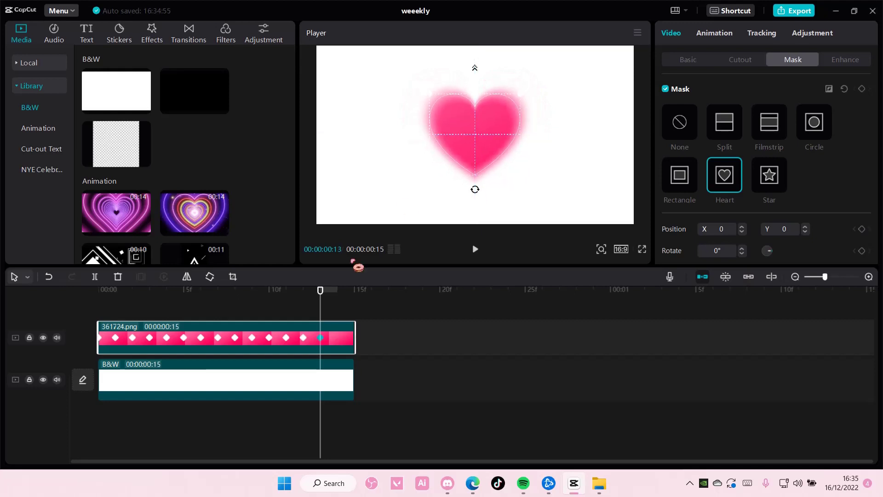
{"action": "left_click", "coordinate": [338, 297]}
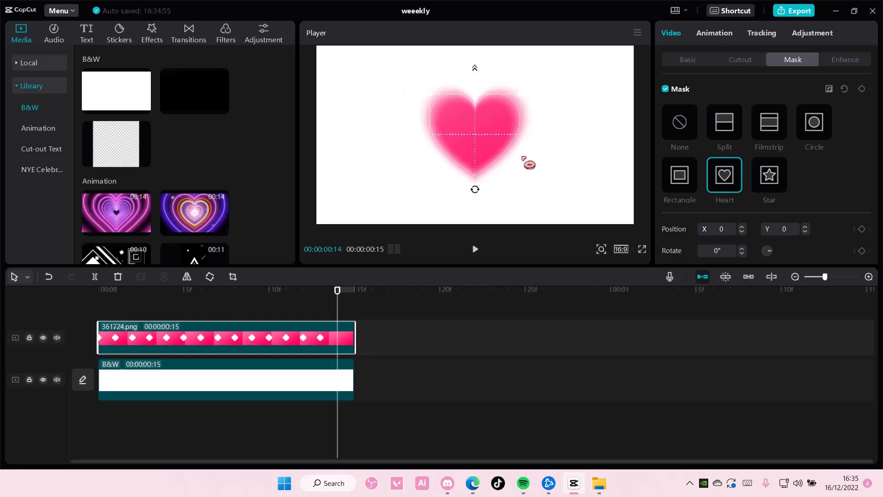
{"action": "left_click_drag", "start_coordinate": [528, 105], "coordinate": [550, 99]}
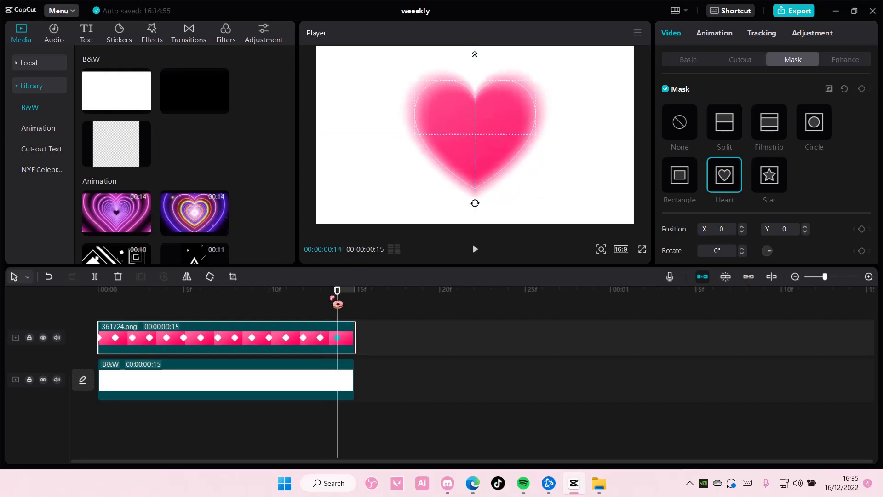
{"action": "left_click_drag", "start_coordinate": [337, 299], "coordinate": [354, 299]}
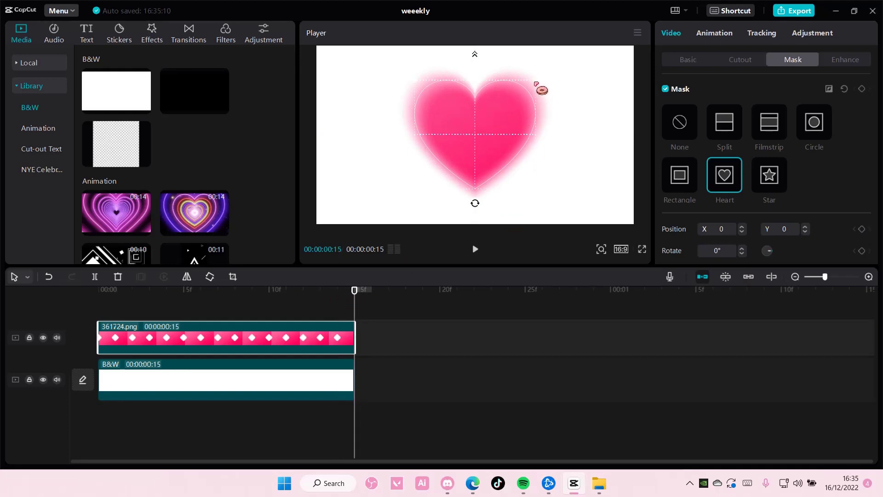
Tweak the final-frame mask size and play the clip from 00:00 to preview the pulse
{"action": "left_click_drag", "start_coordinate": [541, 89], "coordinate": [522, 109]}
{"action": "left_click", "coordinate": [461, 307]}
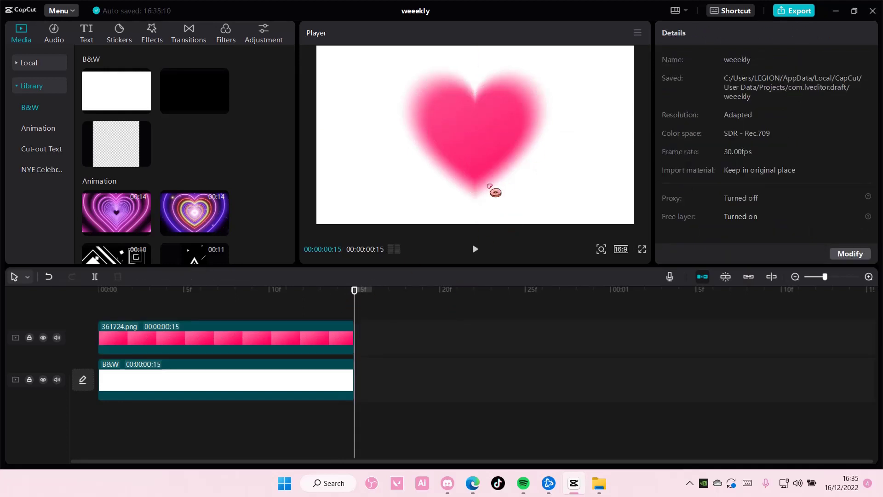
{"action": "left_click", "coordinate": [526, 142]}
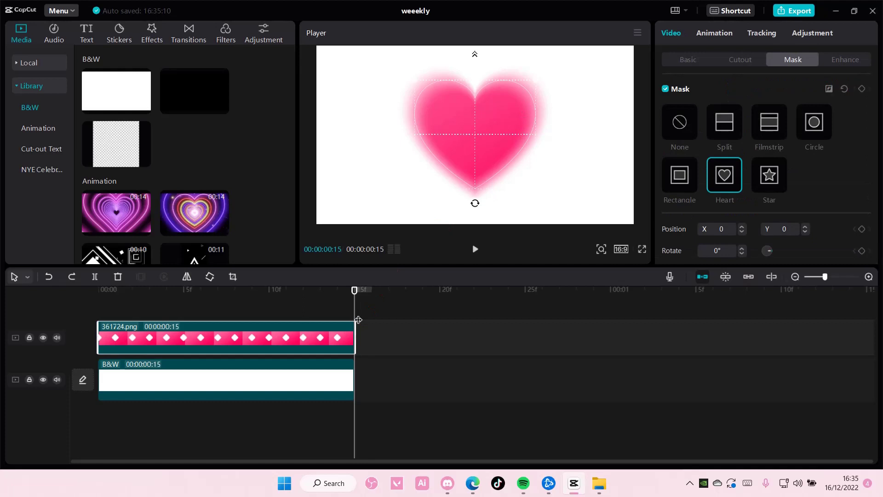
{"action": "left_click", "coordinate": [116, 311]}
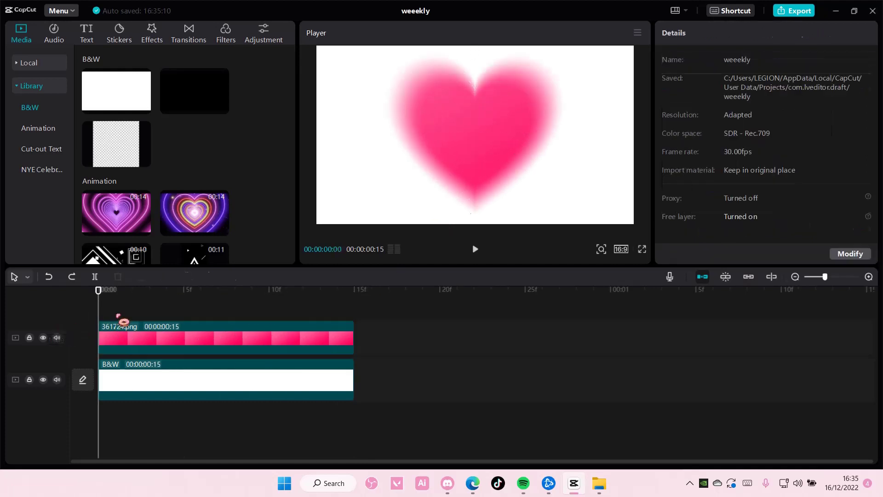
{"action": "key", "text": "space"}
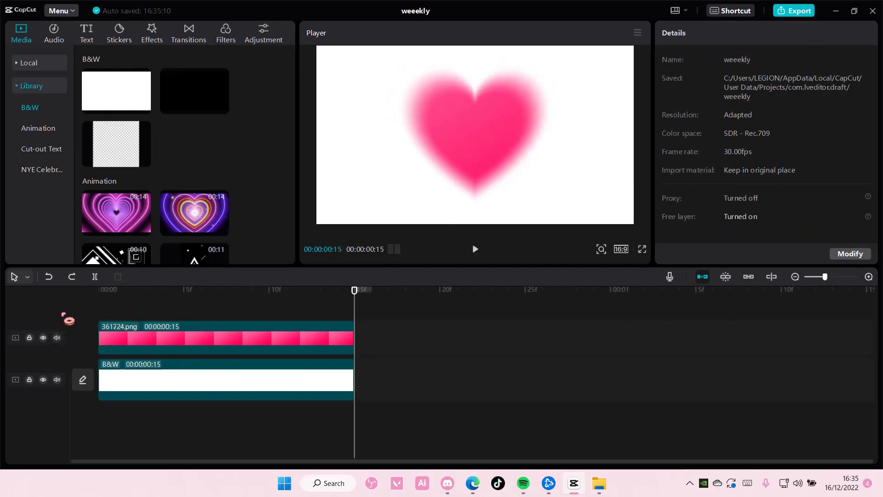
{"action": "left_click", "coordinate": [171, 348]}
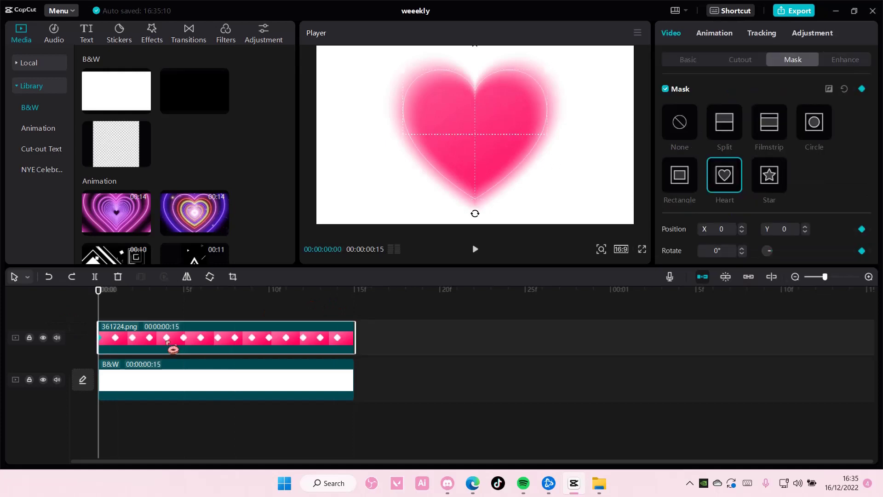
Create a compound clip from the heart image, then undo it
{"action": "right_click", "coordinate": [338, 335]}
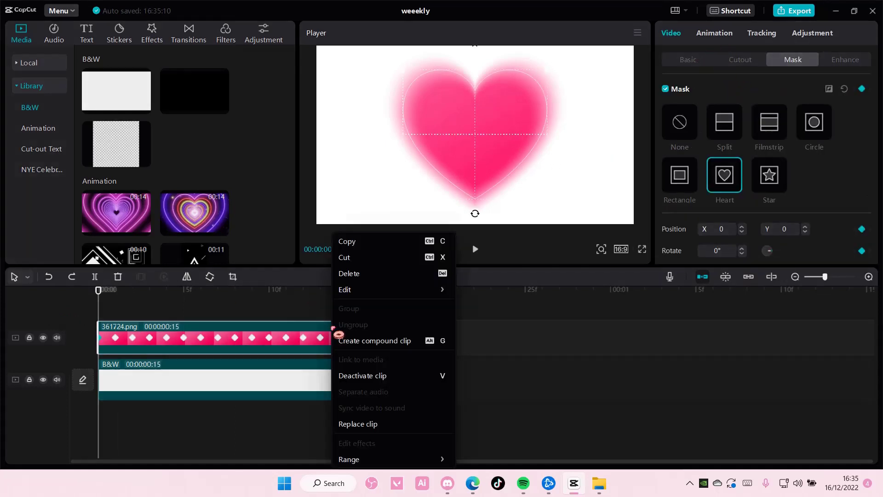
{"action": "left_click", "coordinate": [359, 340]}
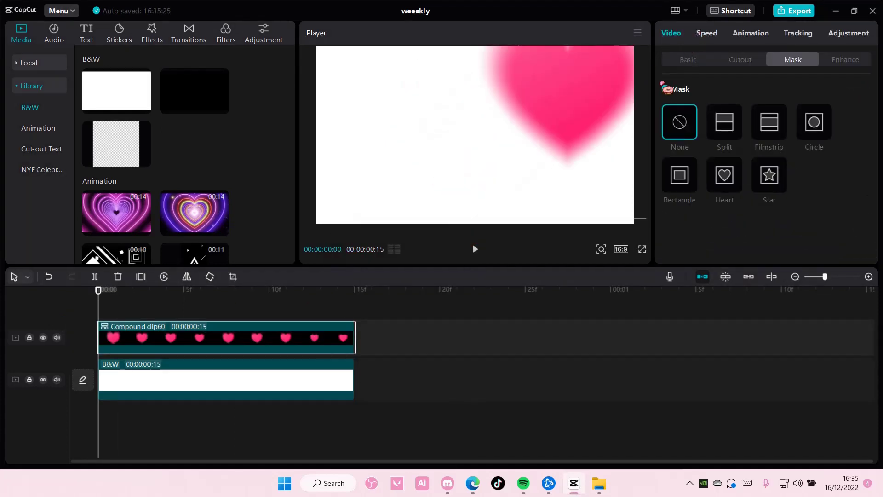
{"action": "left_click", "coordinate": [553, 314]}
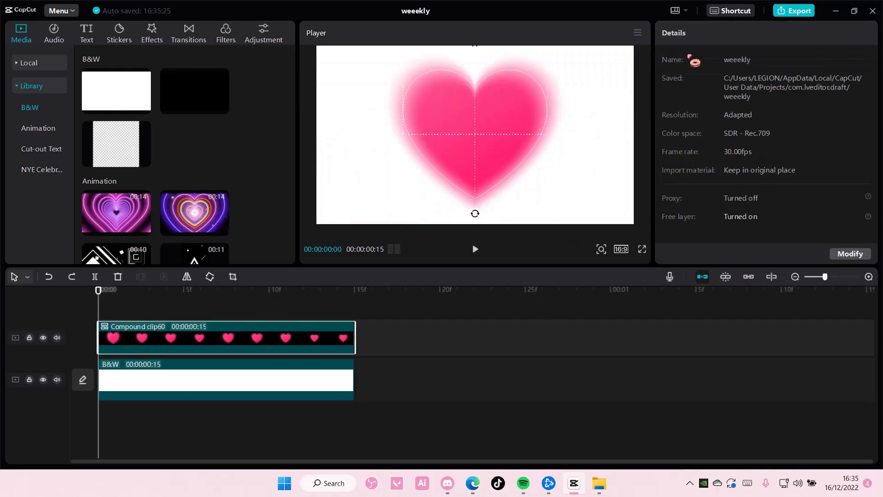
{"action": "key", "text": "ctrl+z"}
{"action": "left_click", "coordinate": [690, 61]}
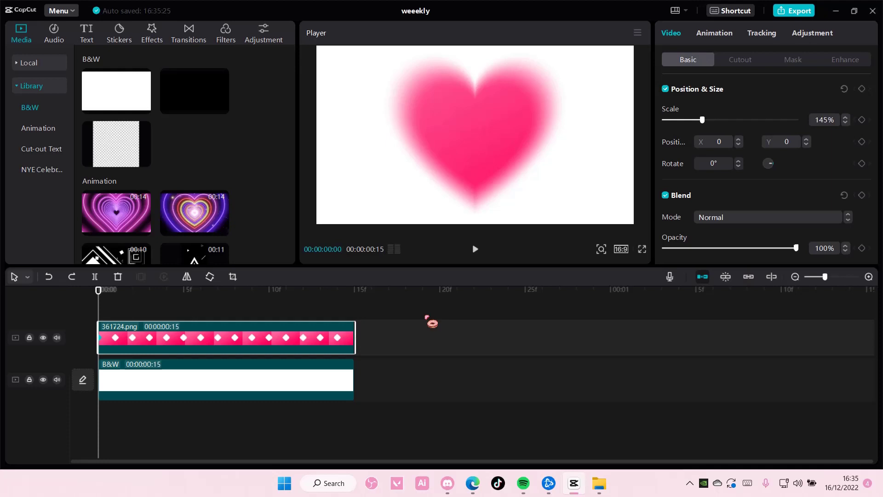
Make the heart clip a compound clip again, slow it to 0.6x, and play it
{"action": "right_click", "coordinate": [359, 345]}
{"action": "left_click", "coordinate": [391, 341]}
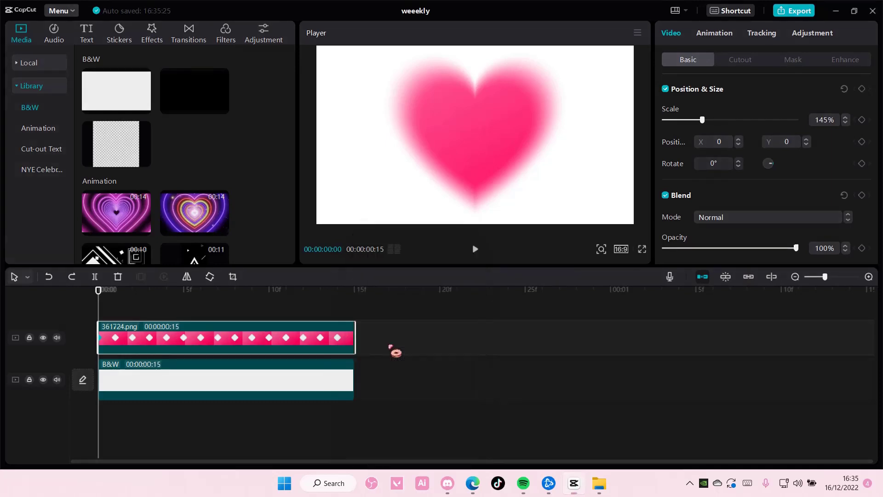
{"action": "left_click", "coordinate": [707, 33]}
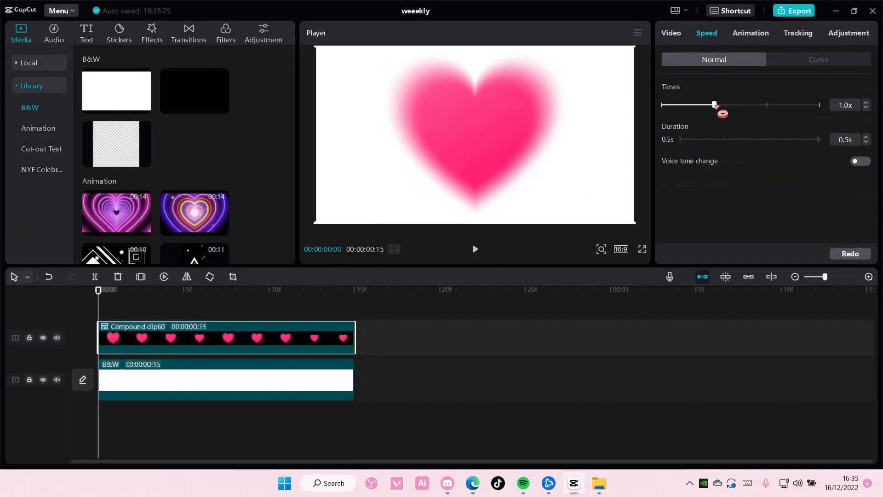
{"action": "left_click_drag", "start_coordinate": [716, 106], "coordinate": [691, 105]}
{"action": "key", "text": "space"}
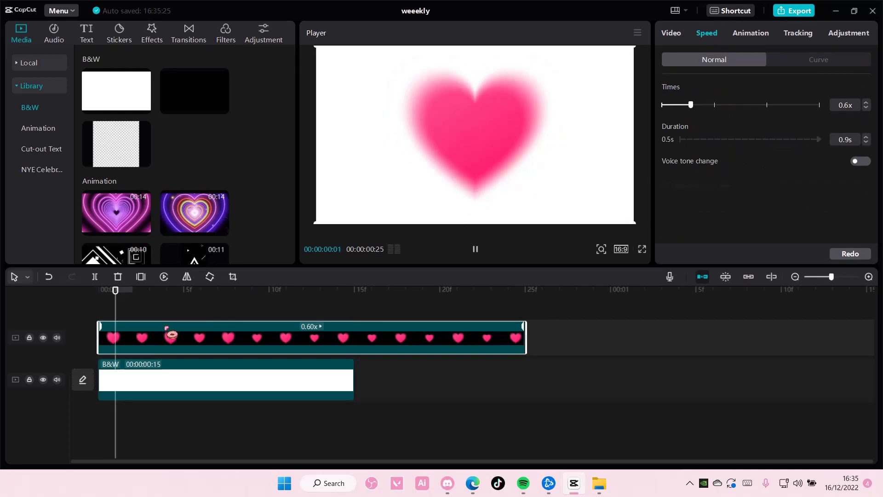